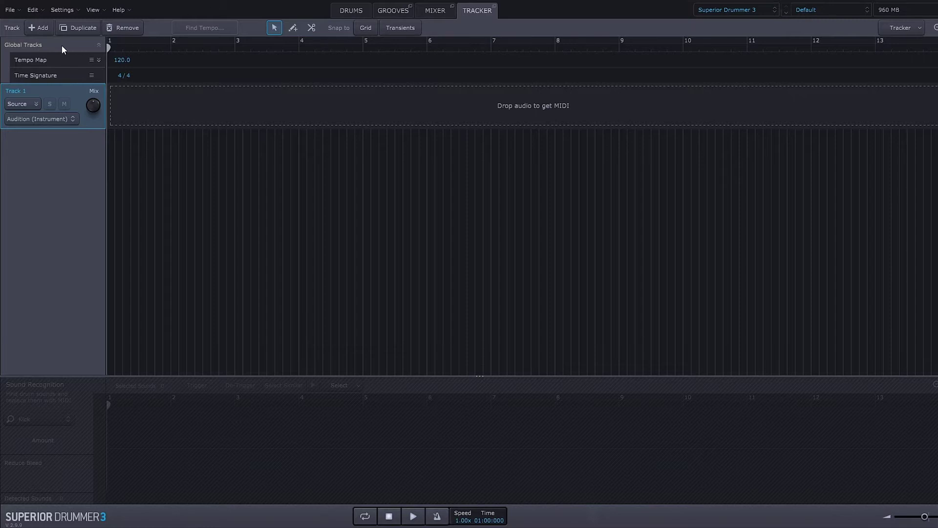
Import KICK.wav, SNARE.wav and HATS.wav together as three Tracker audio tracks
{"action": "left_click", "coordinate": [30, 28]}
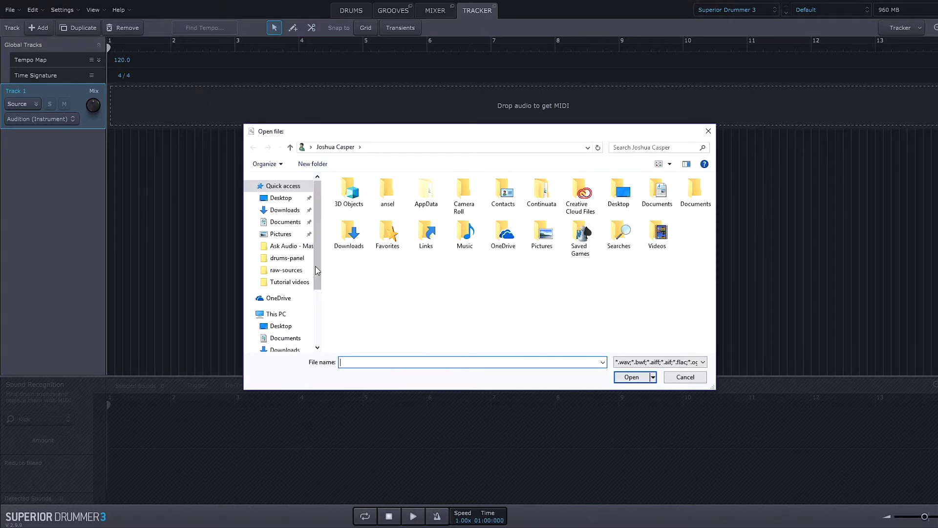
{"action": "scroll", "coordinate": [314, 271], "scroll_direction": "down", "scroll_amount": 3}
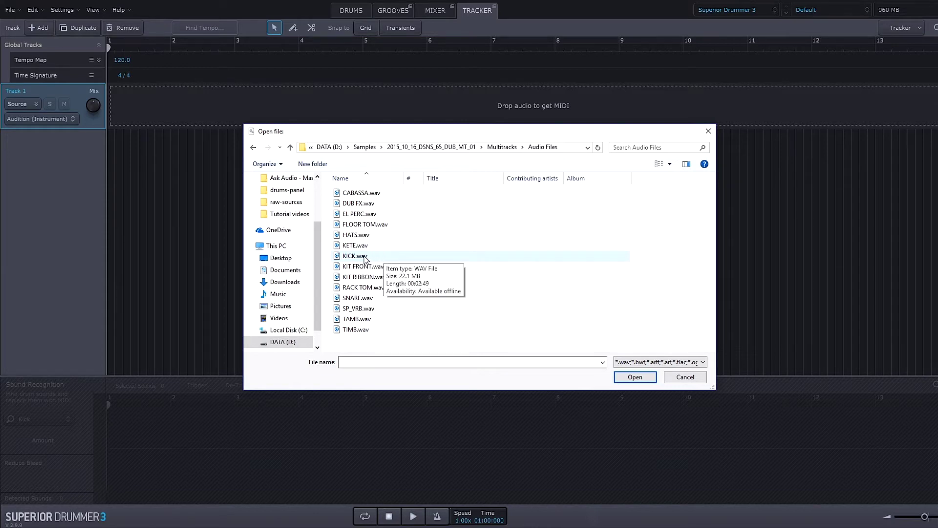
{"action": "left_click", "coordinate": [364, 256]}
{"action": "left_click", "coordinate": [389, 297], "text": "ctrl"}
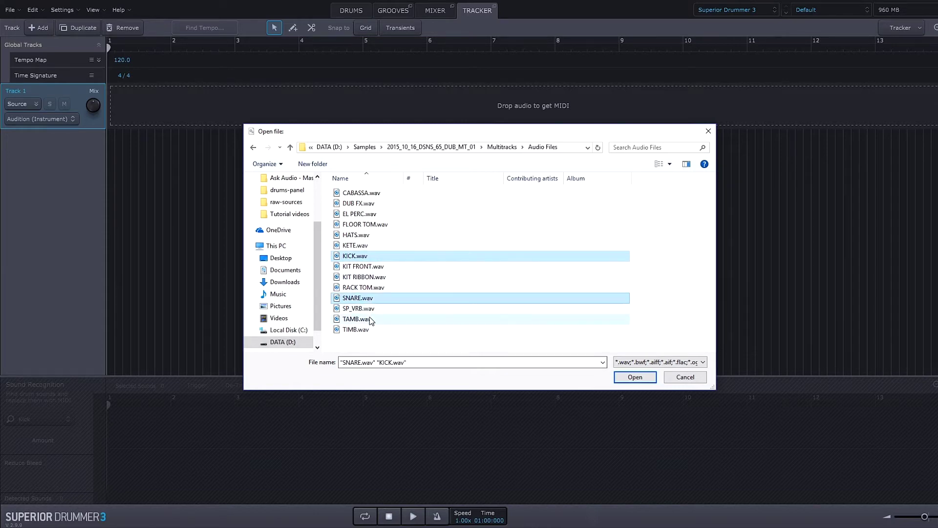
{"action": "left_click", "coordinate": [356, 235], "text": "ctrl"}
{"action": "left_click", "coordinate": [617, 377]}
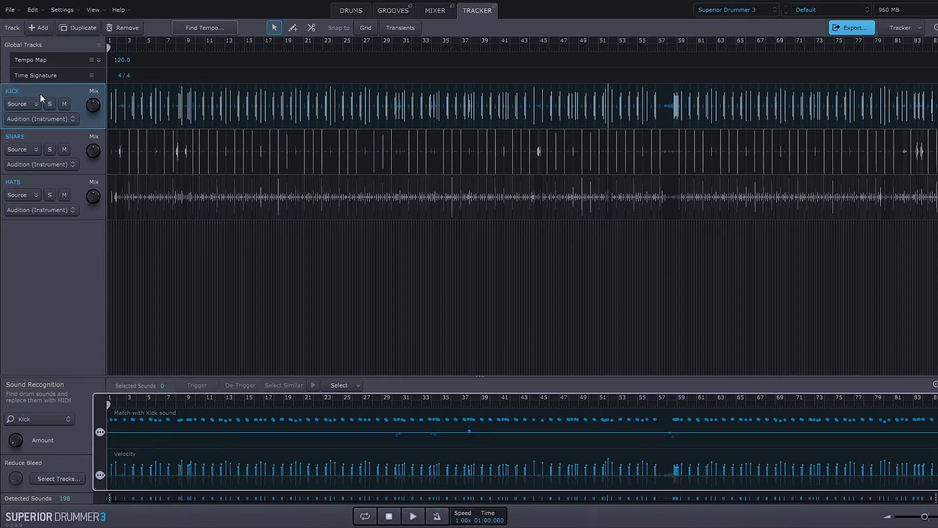
Check the KICK track's target sound, then display the HATS track's 599 Hi-Hat hits
{"action": "left_click", "coordinate": [47, 422]}
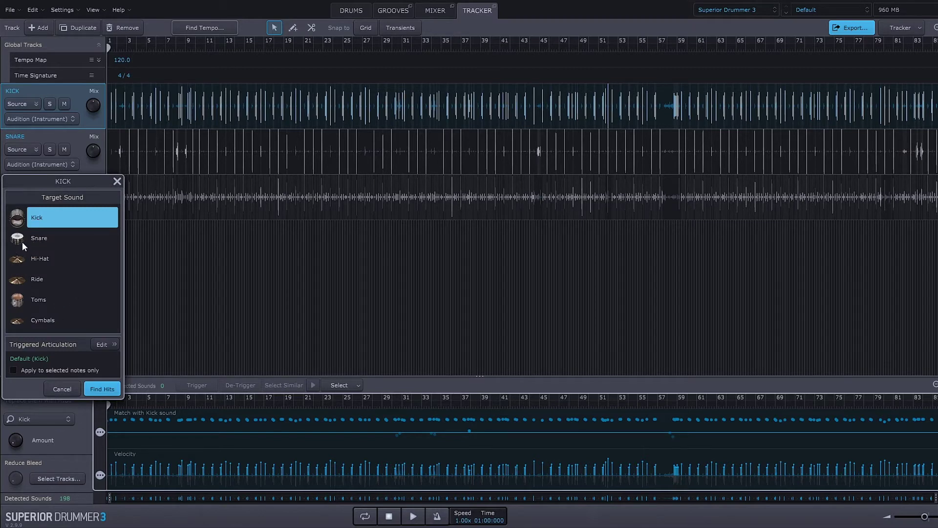
{"action": "left_click", "coordinate": [84, 195]}
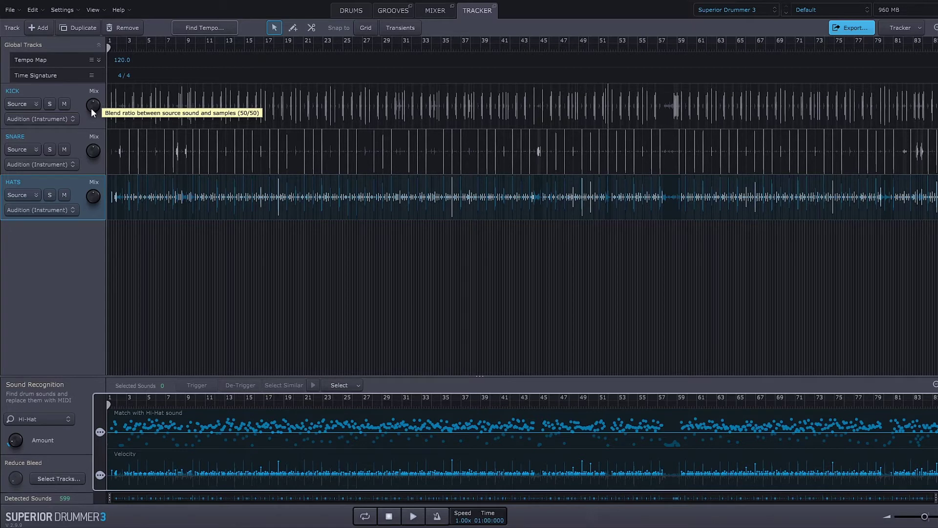
Adjust and reset KICK's source-to-sample blend to 100/0, then play its 198 Kick hits
{"action": "left_click_drag", "start_coordinate": [93, 112], "coordinate": [98, 178]}
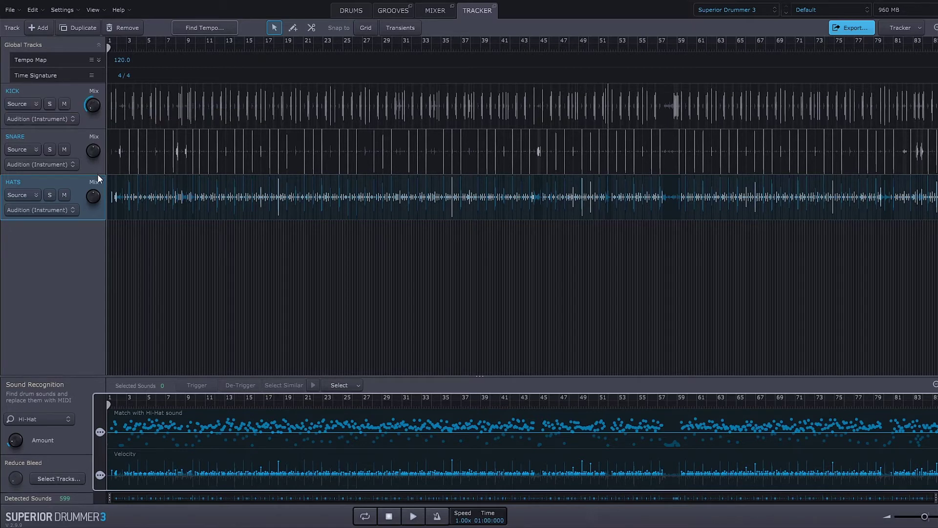
{"action": "double_click", "coordinate": [95, 108]}
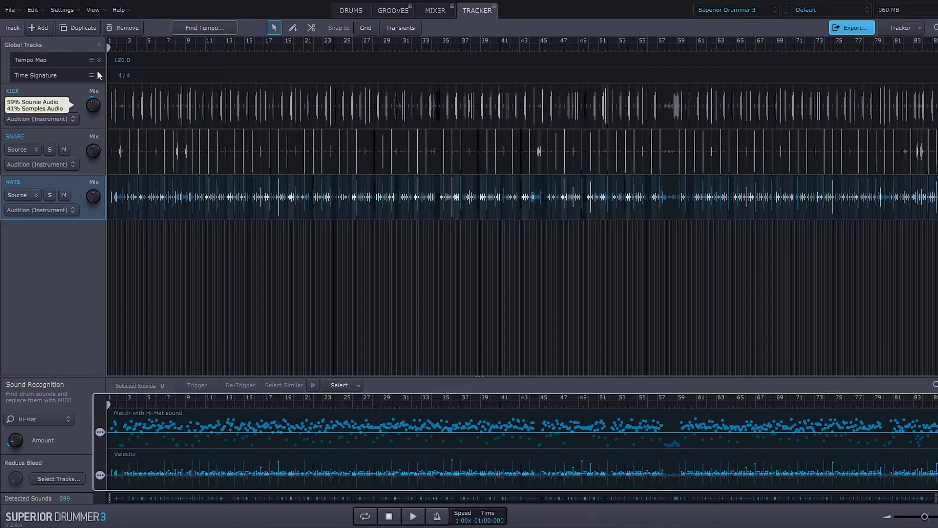
{"action": "left_click", "coordinate": [93, 113]}
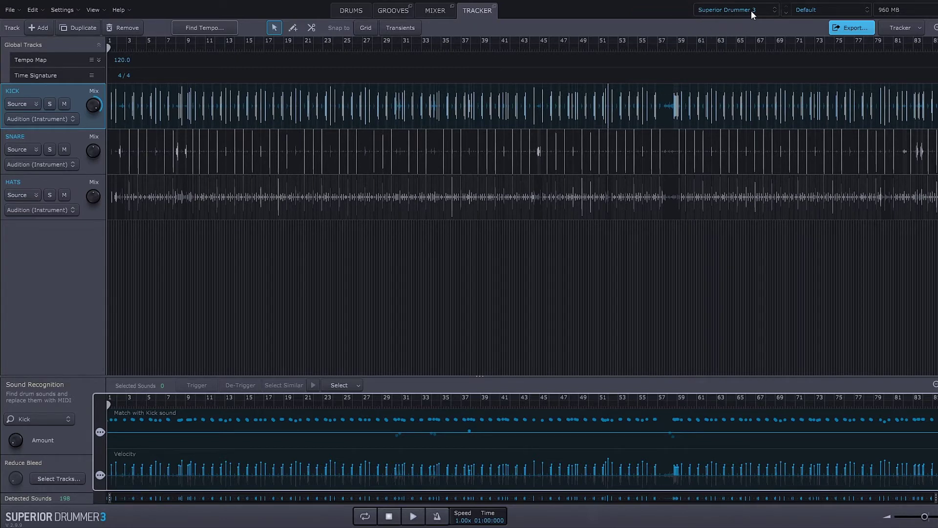
{"action": "key", "text": "space"}
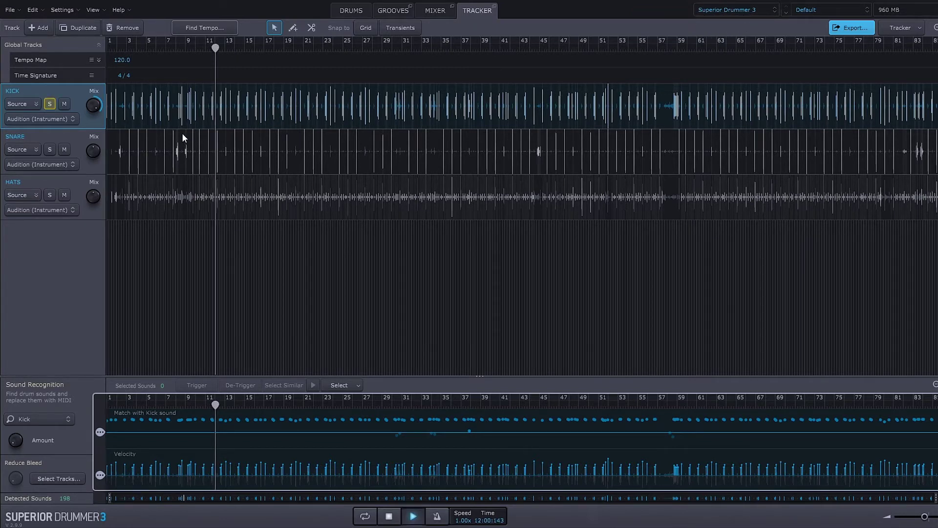
Audition the soloed kick, then replay it from bar 9 to around bar 10
{"action": "key", "text": "space"}
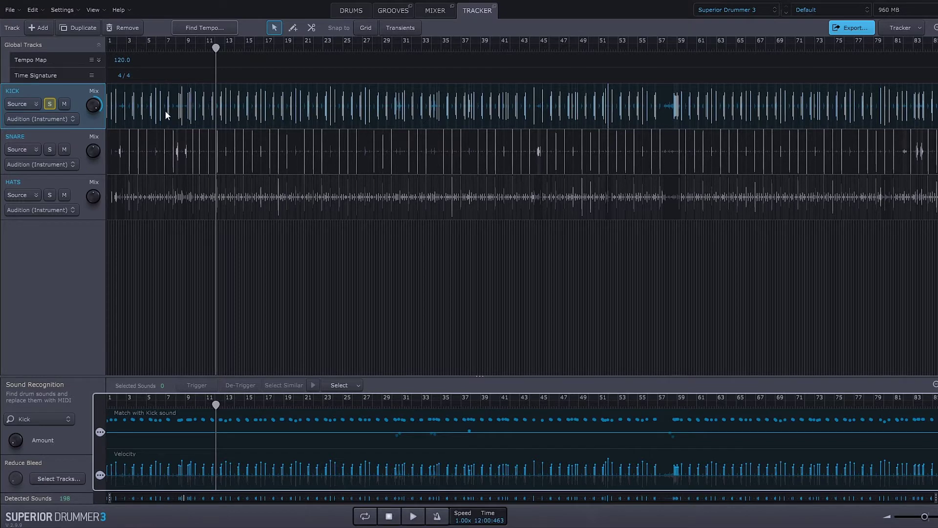
{"action": "key", "text": "space"}
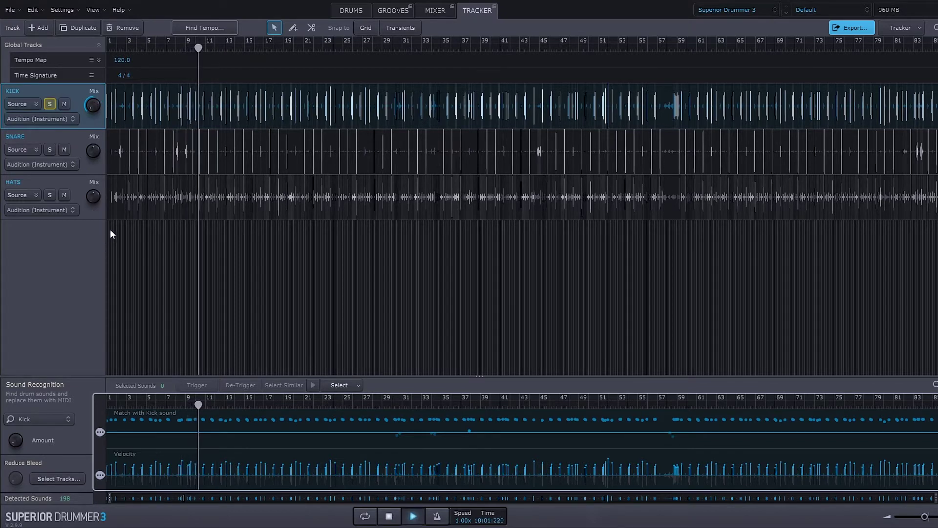
{"action": "key", "text": "space"}
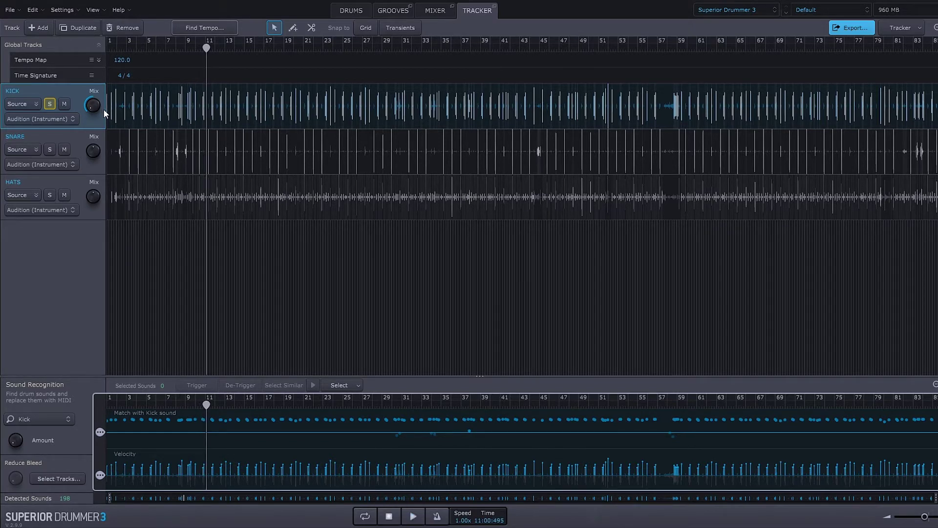
{"action": "mouse_move", "coordinate": [94, 107]}
{"action": "left_click", "coordinate": [190, 175]}
{"action": "key", "text": "space"}
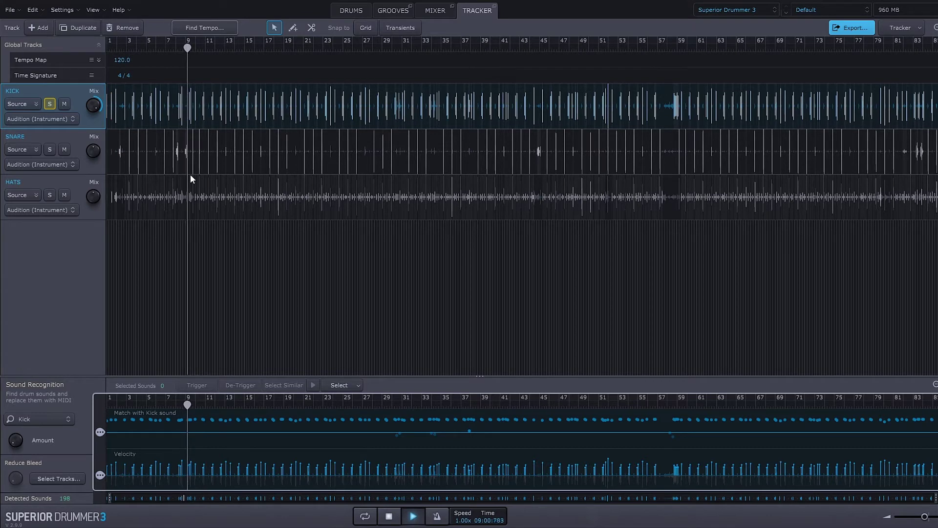
{"action": "key", "text": "space"}
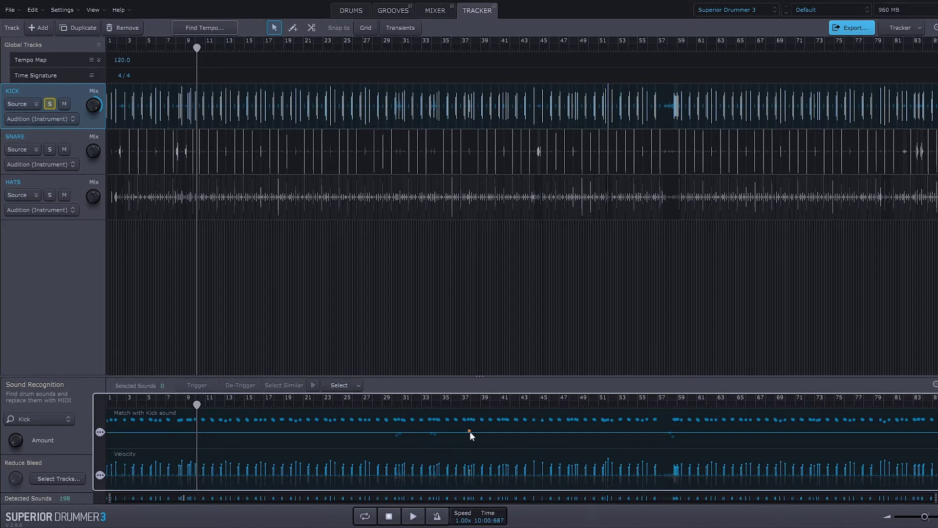
{"action": "mouse_move", "coordinate": [470, 435]}
Play the soloed kick from about bar 37 to check its detected hits
{"action": "left_click", "coordinate": [460, 401]}
{"action": "key", "text": "space"}
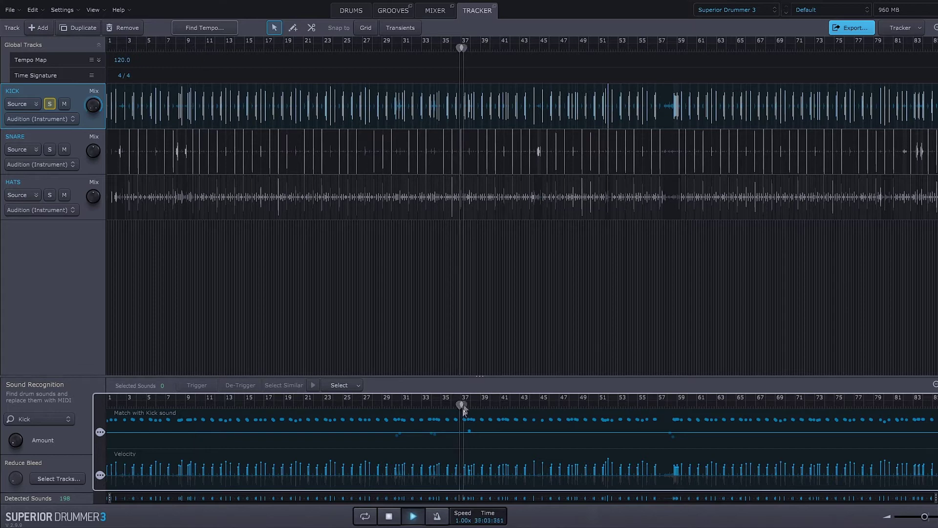
{"action": "key", "text": "space"}
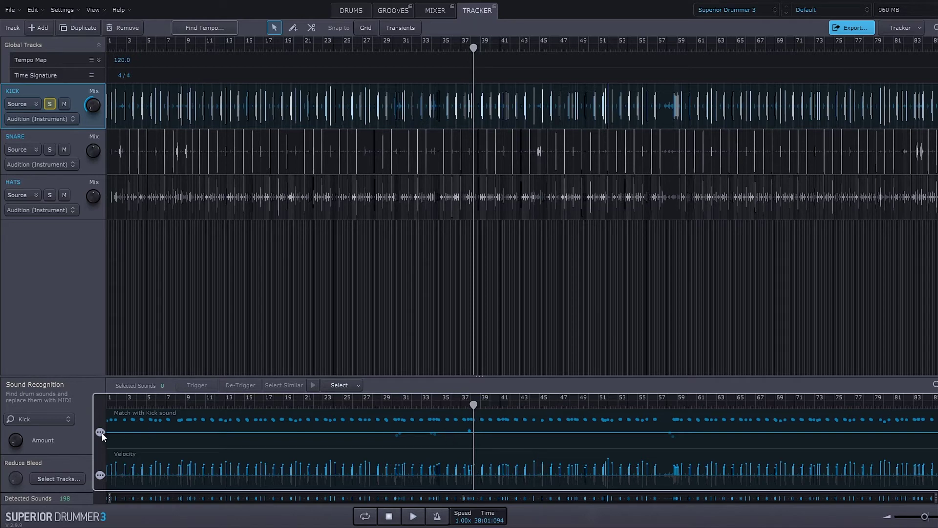
Raise the kick match threshold to 61% and replay from bar 37
{"action": "left_click_drag", "start_coordinate": [101, 433], "coordinate": [105, 429]}
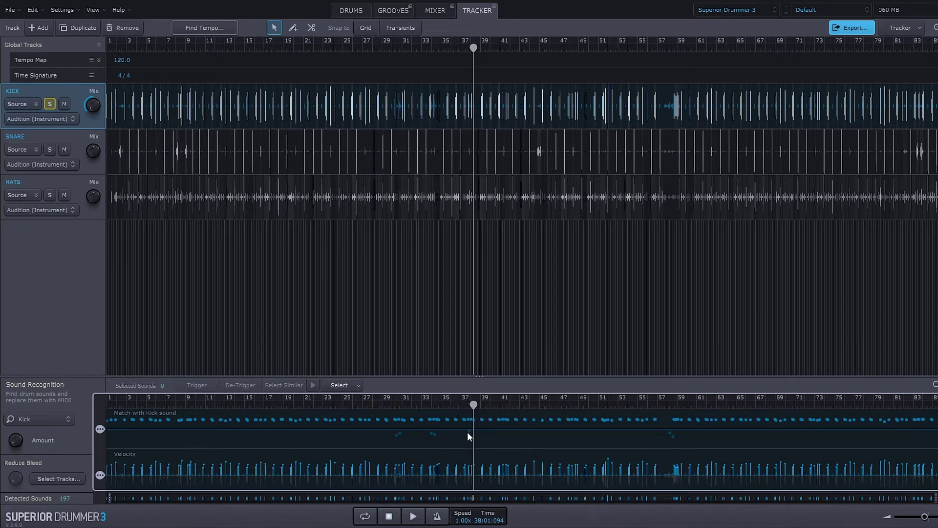
{"action": "left_click_drag", "start_coordinate": [475, 48], "coordinate": [465, 46]}
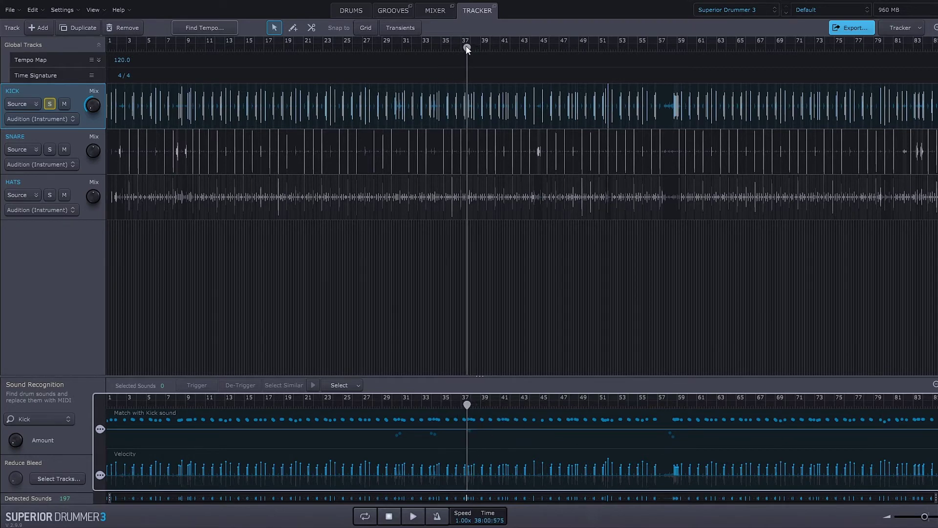
{"action": "key", "text": "space"}
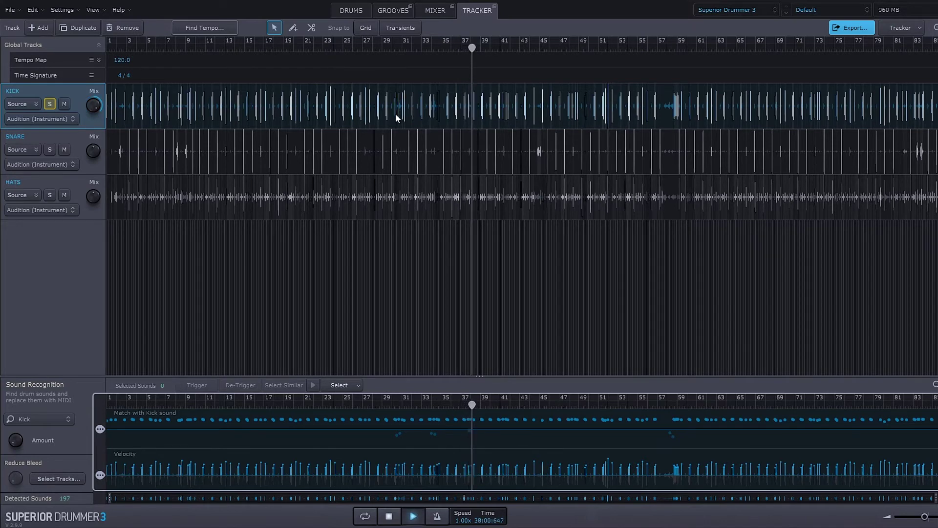
{"action": "key", "text": "space"}
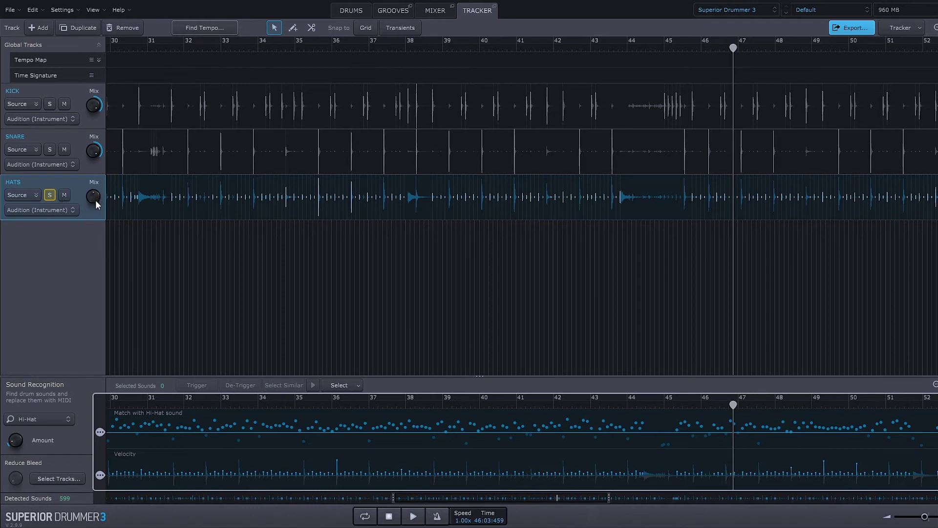
Play the soloed hats from bar 7 with the view zoomed out to bars 1–85
{"action": "mouse_move", "coordinate": [96, 194]}
{"action": "left_click", "coordinate": [333, 48]}
{"action": "scroll", "coordinate": [164, 404], "scroll_direction": "down", "scroll_amount": 5}
{"action": "left_click", "coordinate": [164, 404]}
{"action": "key", "text": "space"}
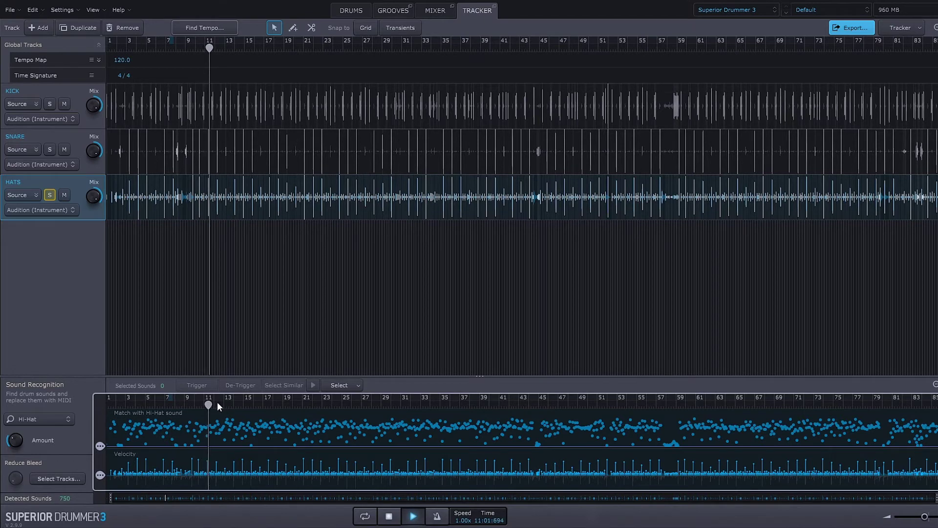
{"action": "key", "text": "space"}
Replay the hats from bar 7 to review the 750 detected Hi-Hat hits
{"action": "left_click_drag", "start_coordinate": [199, 407], "coordinate": [166, 403]}
{"action": "key", "text": "space"}
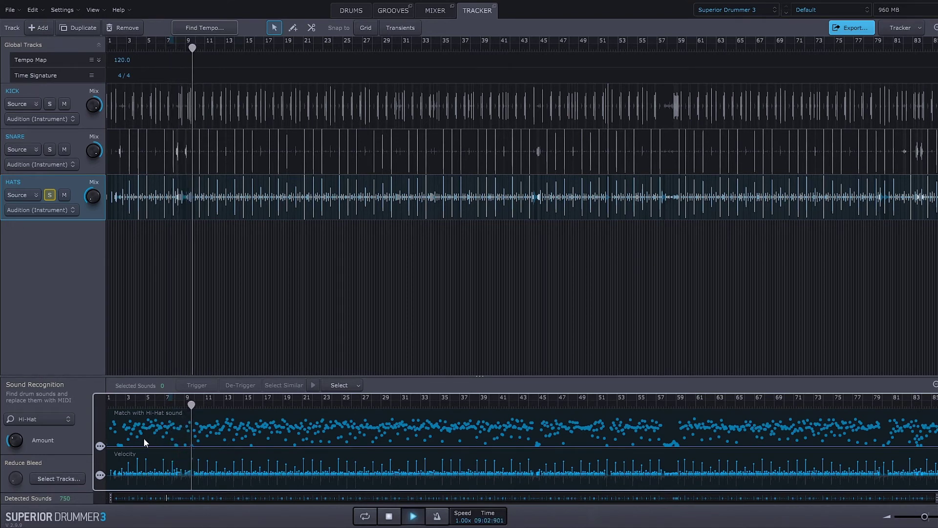
{"action": "key", "text": "space"}
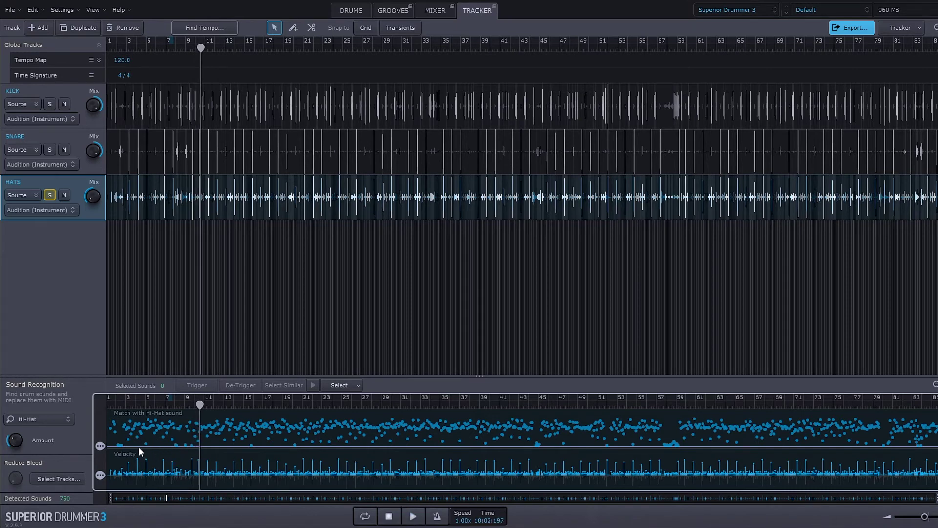
Raise the Hi-Hat match threshold to leave 687 hits, then replay from bar 7
{"action": "left_click_drag", "start_coordinate": [102, 446], "coordinate": [104, 438]}
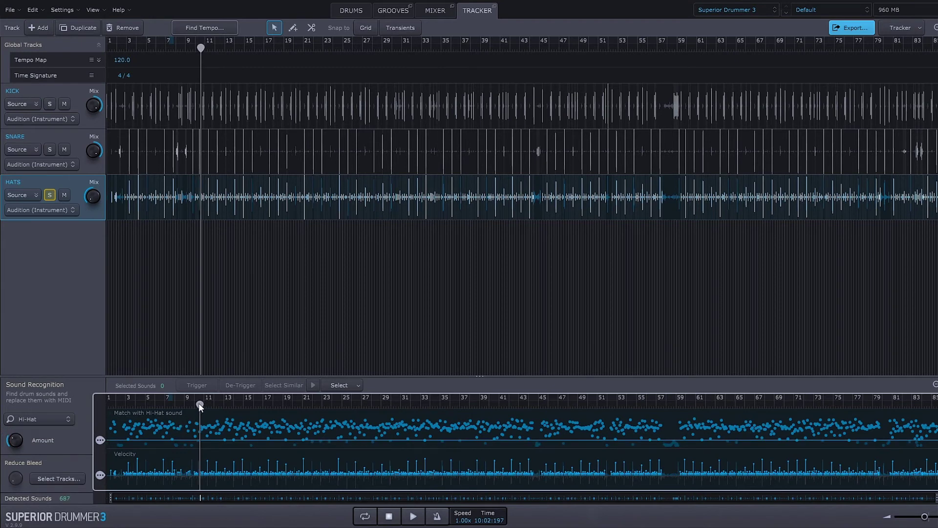
{"action": "left_click_drag", "start_coordinate": [199, 405], "coordinate": [165, 402]}
{"action": "mouse_move", "coordinate": [101, 179]}
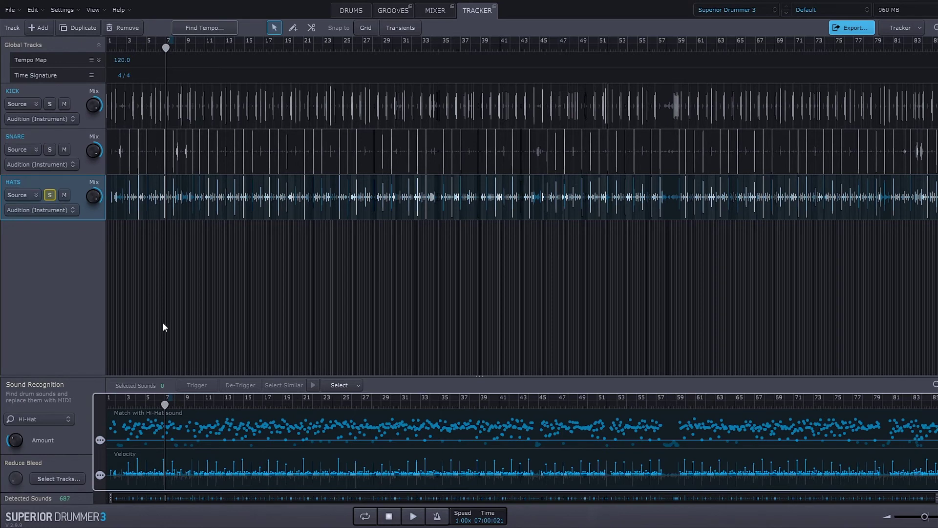
{"action": "key", "text": "space"}
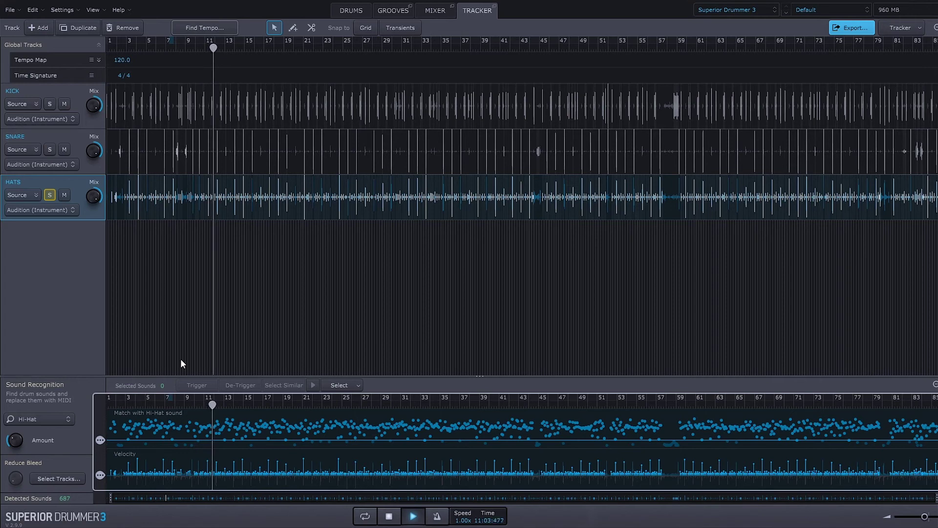
{"action": "key", "text": "space"}
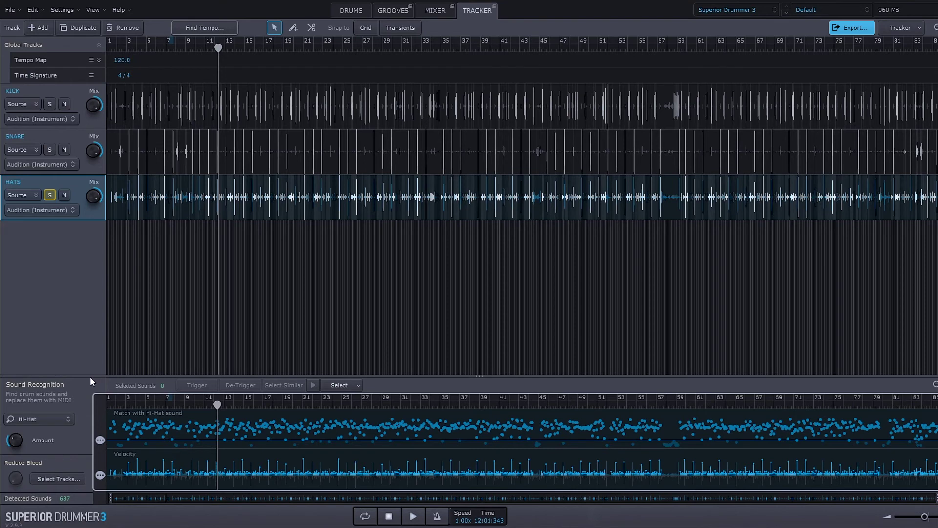
{"action": "left_click", "coordinate": [61, 419]}
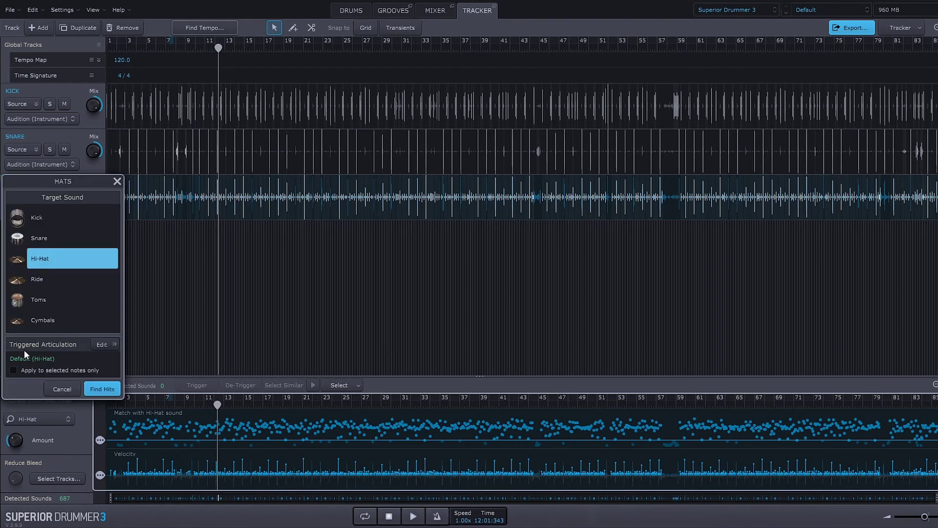
{"action": "left_click", "coordinate": [109, 345]}
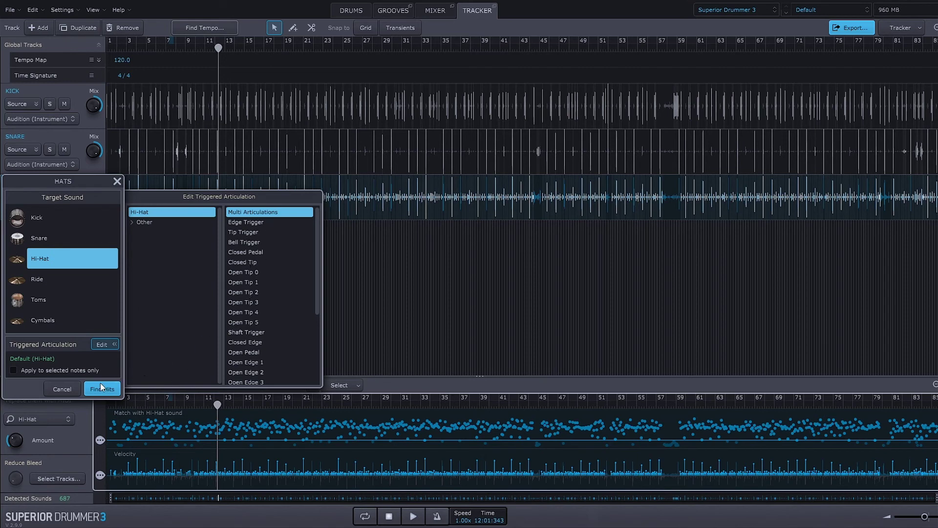
{"action": "left_click", "coordinate": [64, 393]}
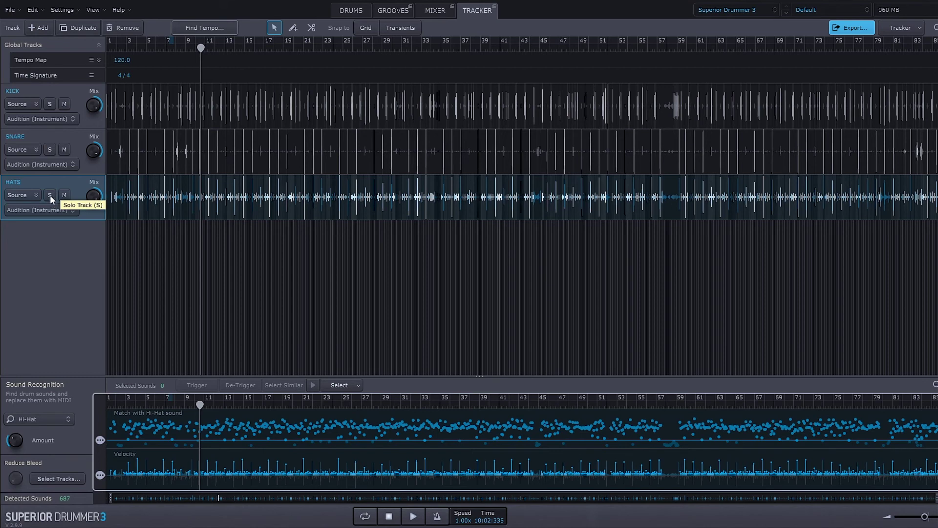
Load the Cobweb preset from the Experimental Electronic drums and mixer presets
{"action": "left_click", "coordinate": [815, 13]}
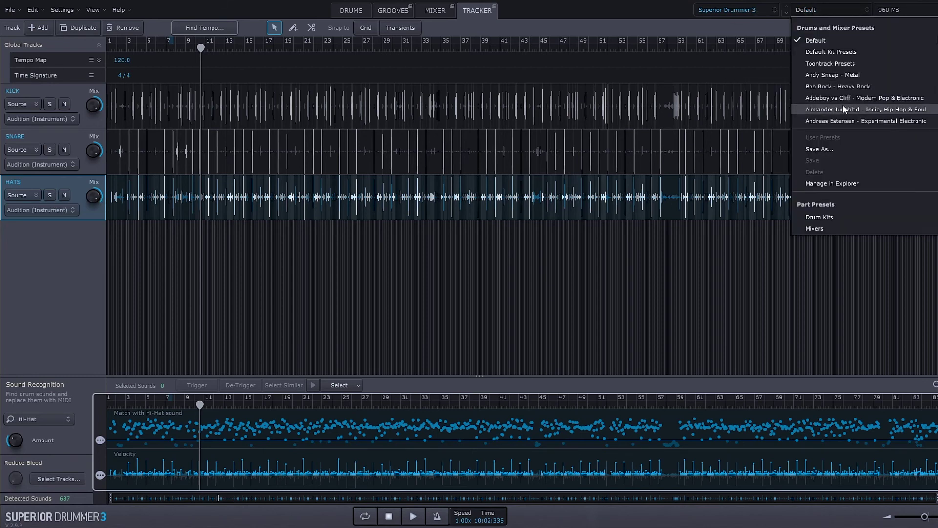
{"action": "mouse_move", "coordinate": [841, 106]}
{"action": "mouse_move", "coordinate": [857, 119]}
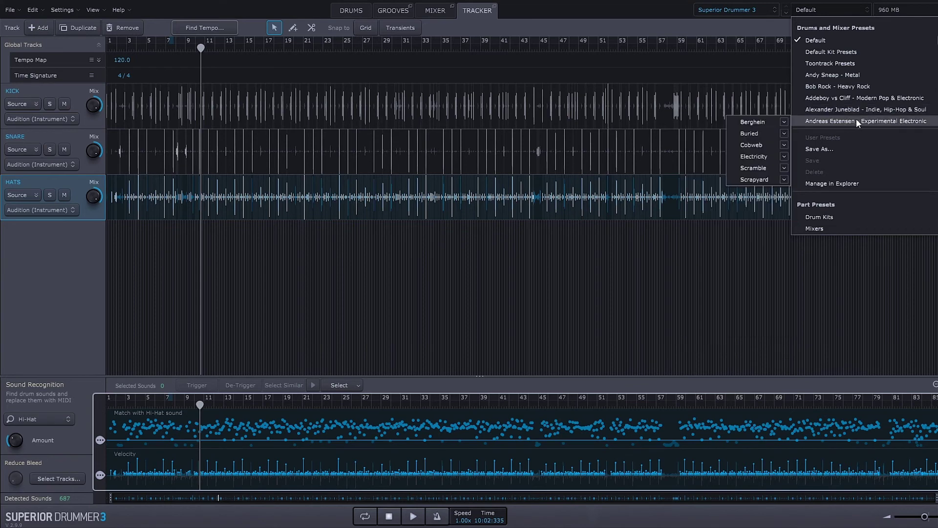
{"action": "left_click", "coordinate": [753, 146]}
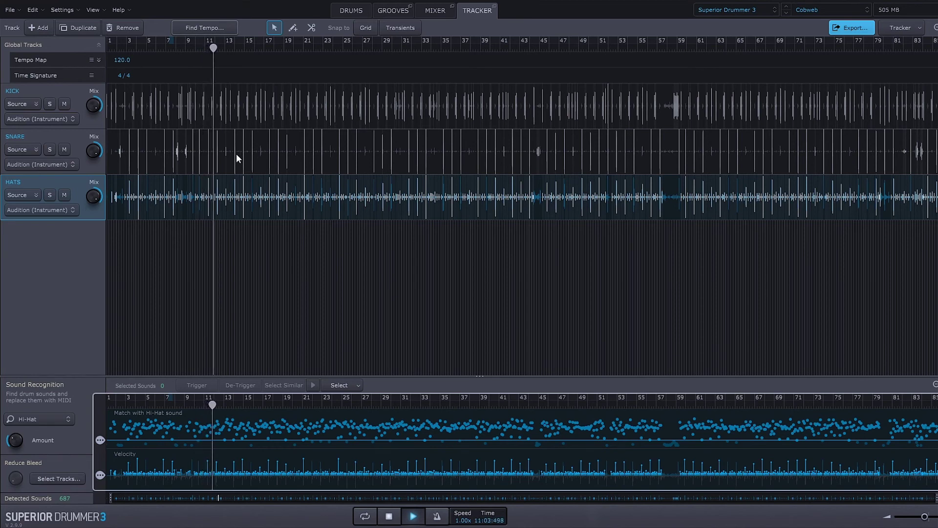
Stop playback of the Cobweb kit near bar 12
{"action": "key", "text": "space"}
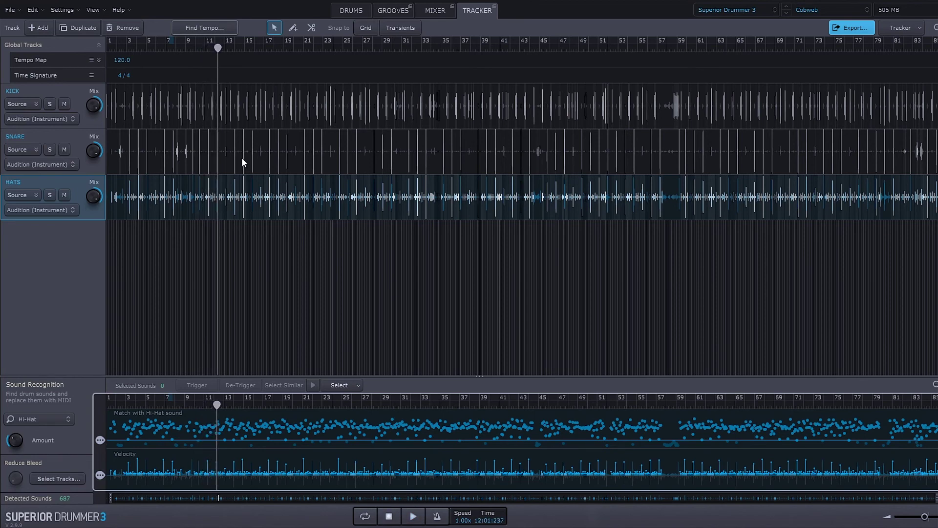